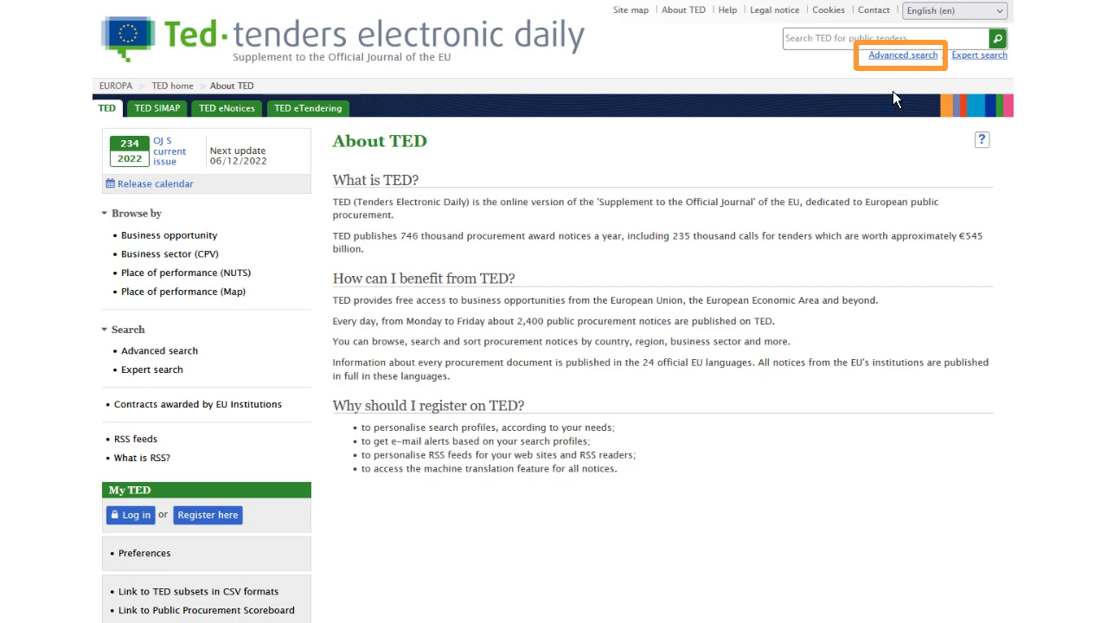
# Step: Open the advanced search form and set the search scope to all notices
pyautogui.click(893, 55)
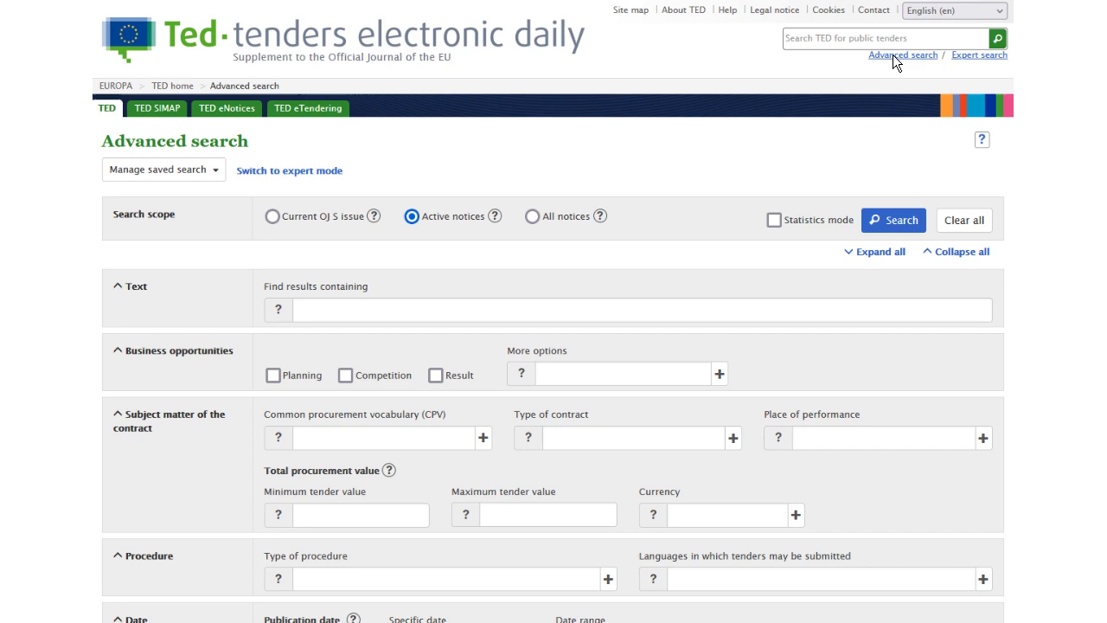
pyautogui.click(532, 217)
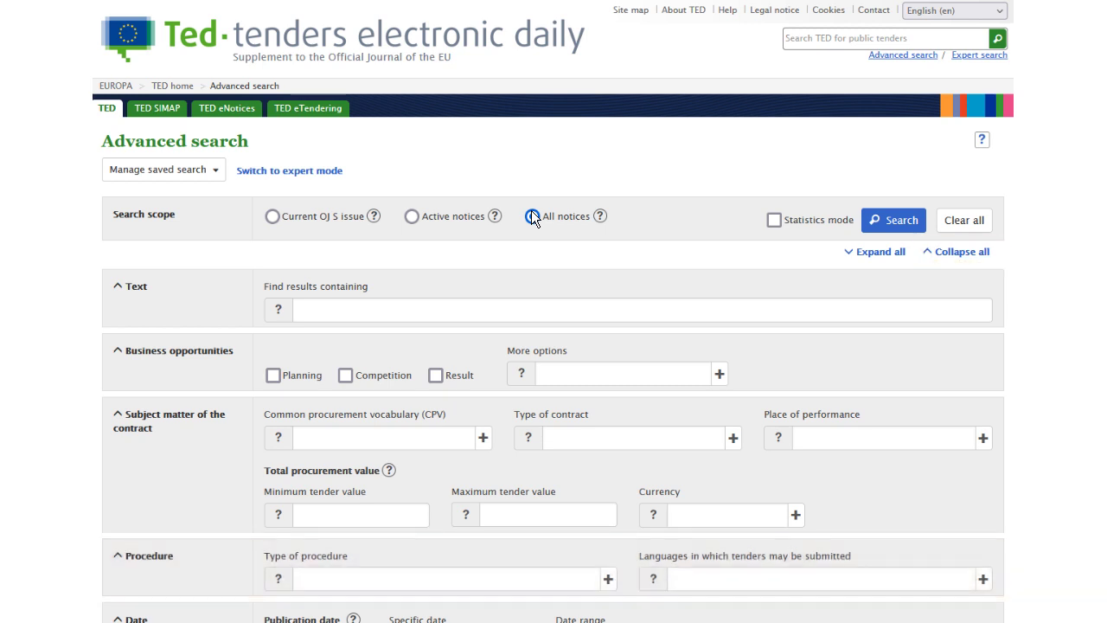
pyautogui.click(532, 217)
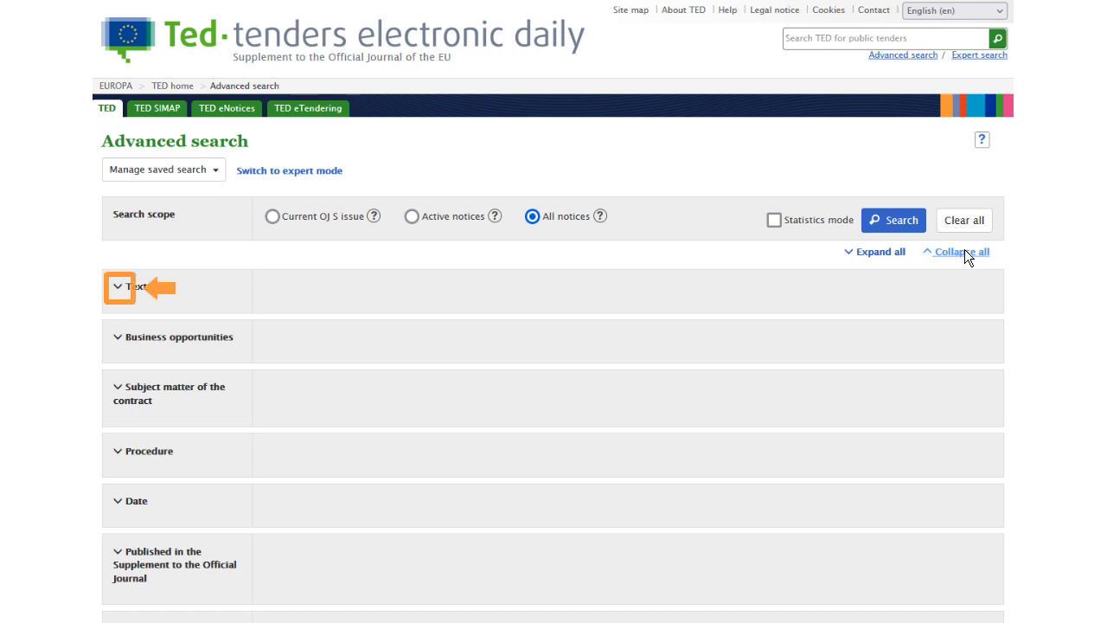
# Step: Expand the Text criteria and limit the business opportunities to Result, accepting the associated award and design contest result notice types
pyautogui.click(116, 287)
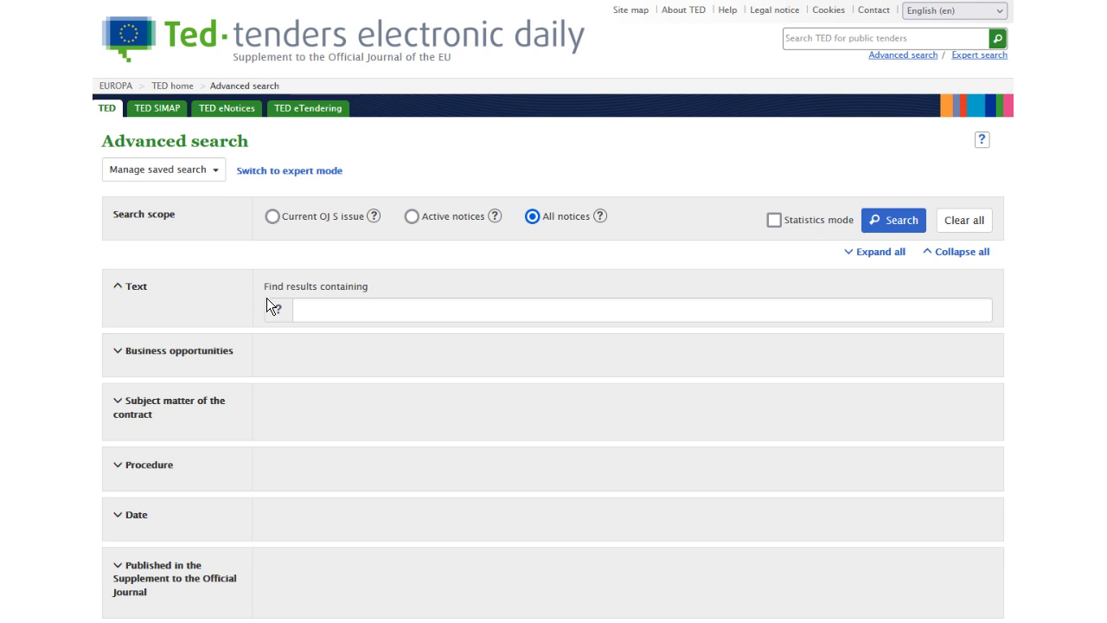
pyautogui.moveTo(271, 303)
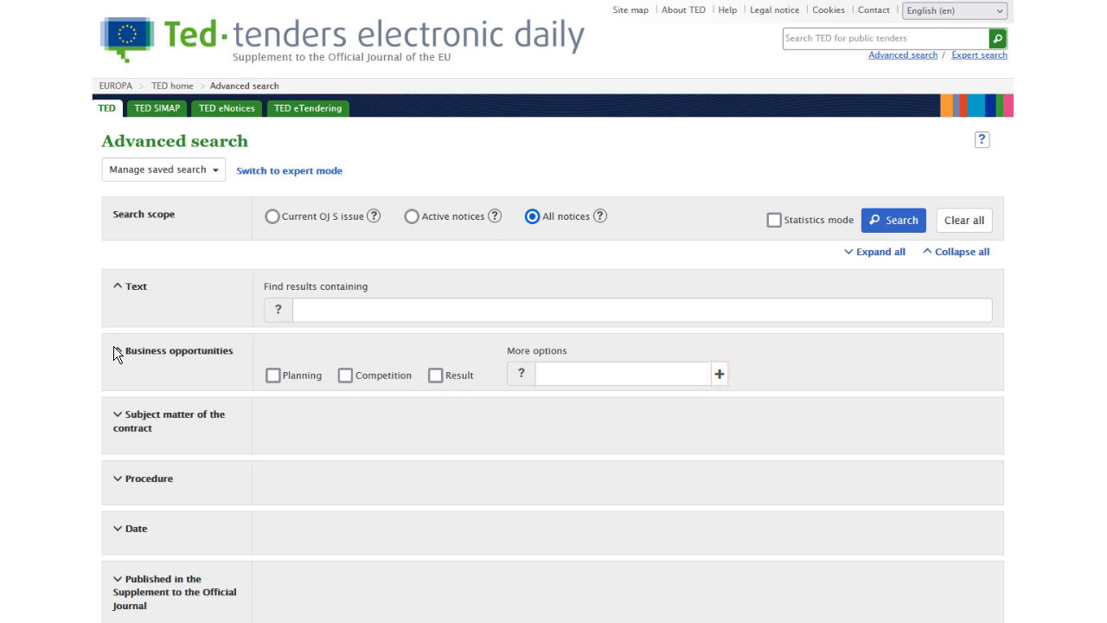
pyautogui.click(436, 374)
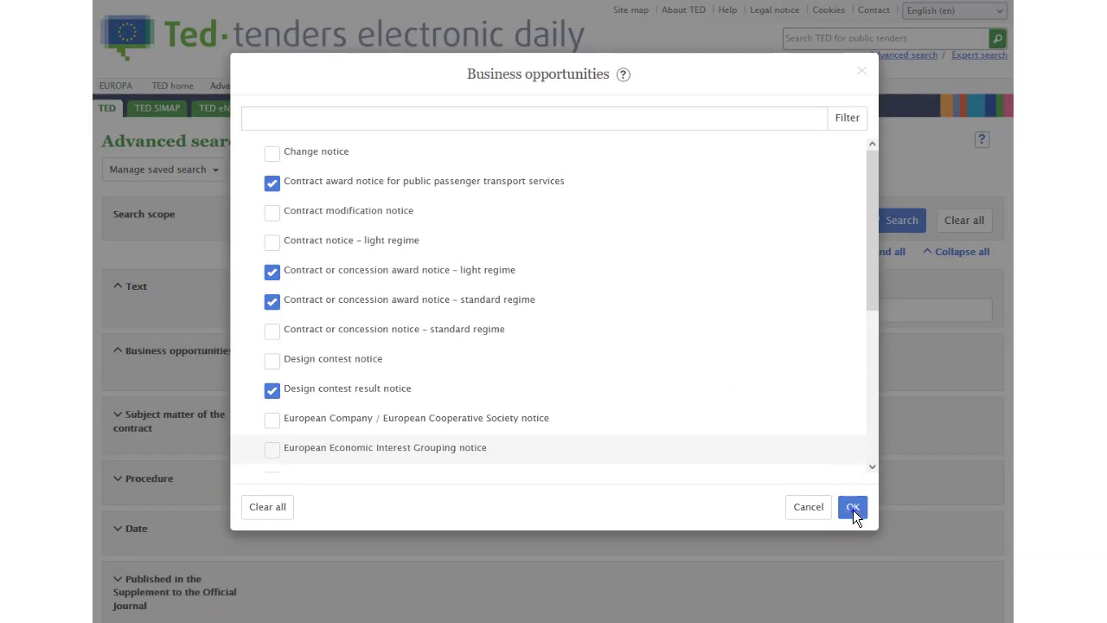
pyautogui.click(853, 509)
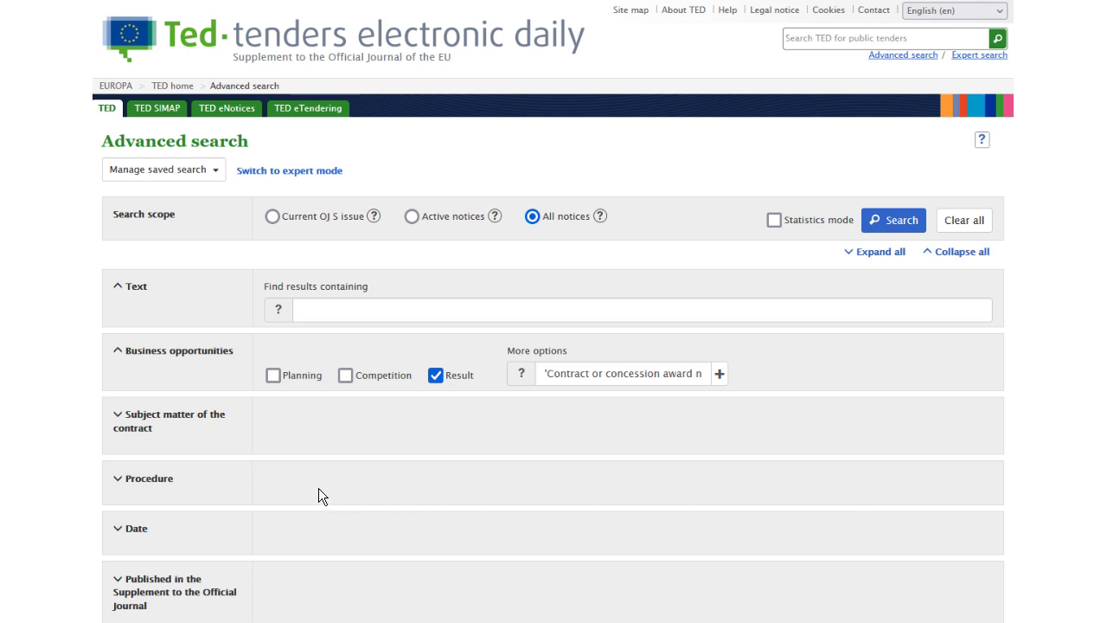
# Step: Filter the common procurement vocabulary for "research and development services" and select code 73000000 as the contract's subject matter
pyautogui.click(116, 416)
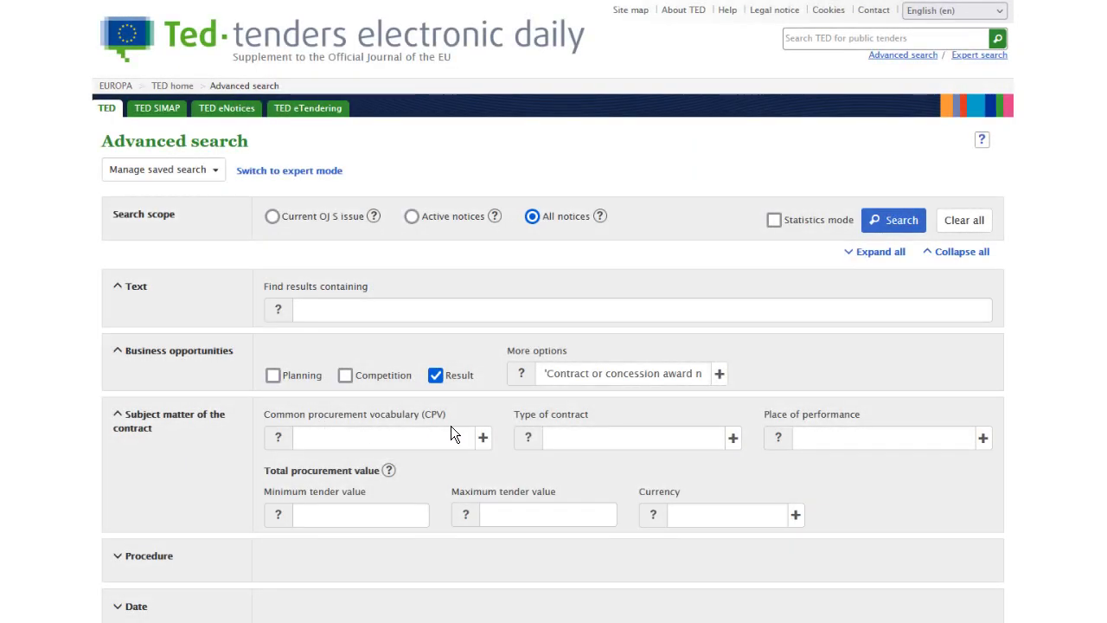
pyautogui.click(481, 437)
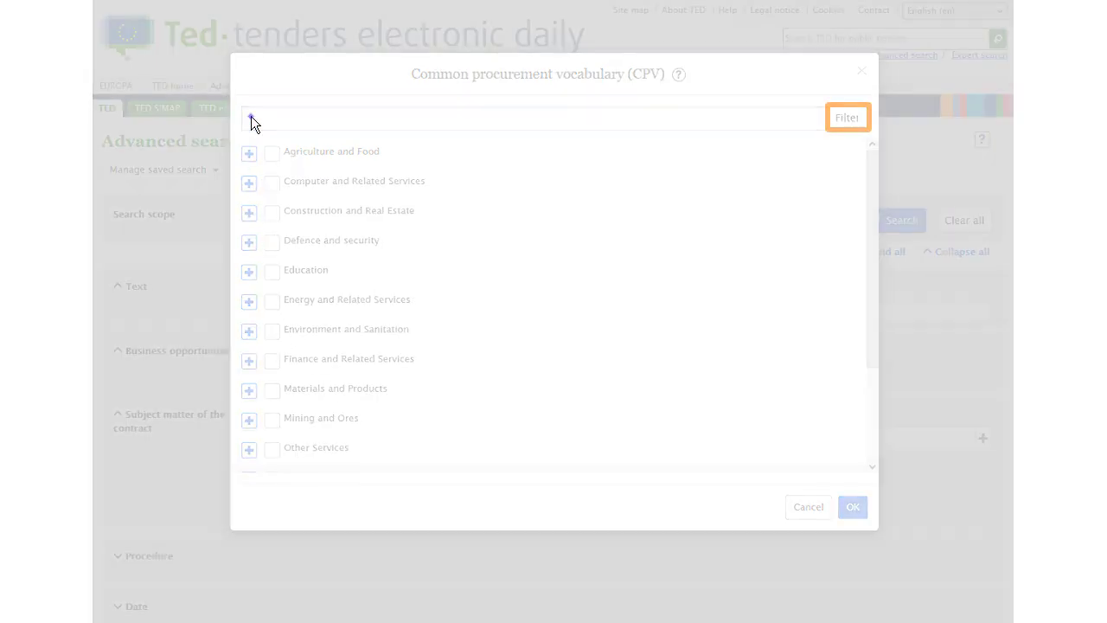
pyautogui.click(251, 117)
pyautogui.write('research and development')
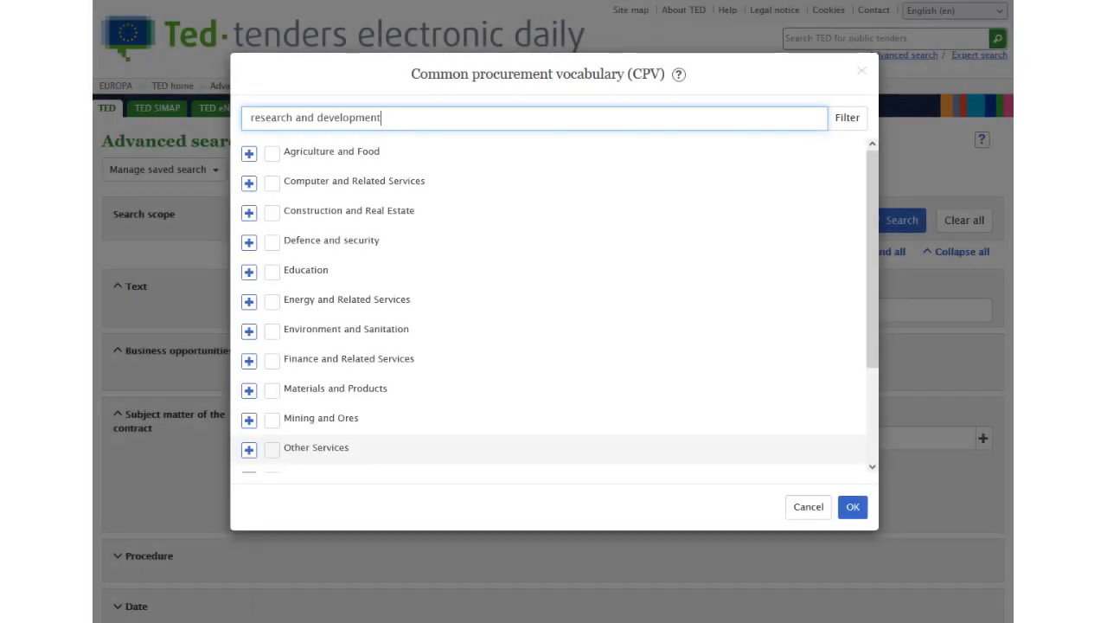
pyautogui.write(' services')
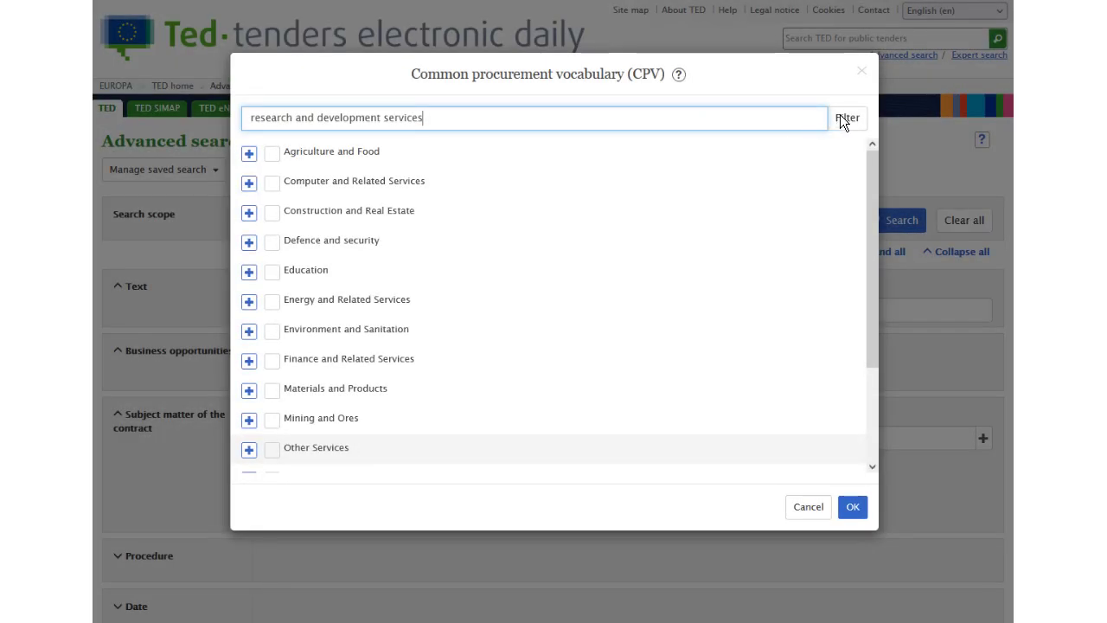
pyautogui.click(844, 117)
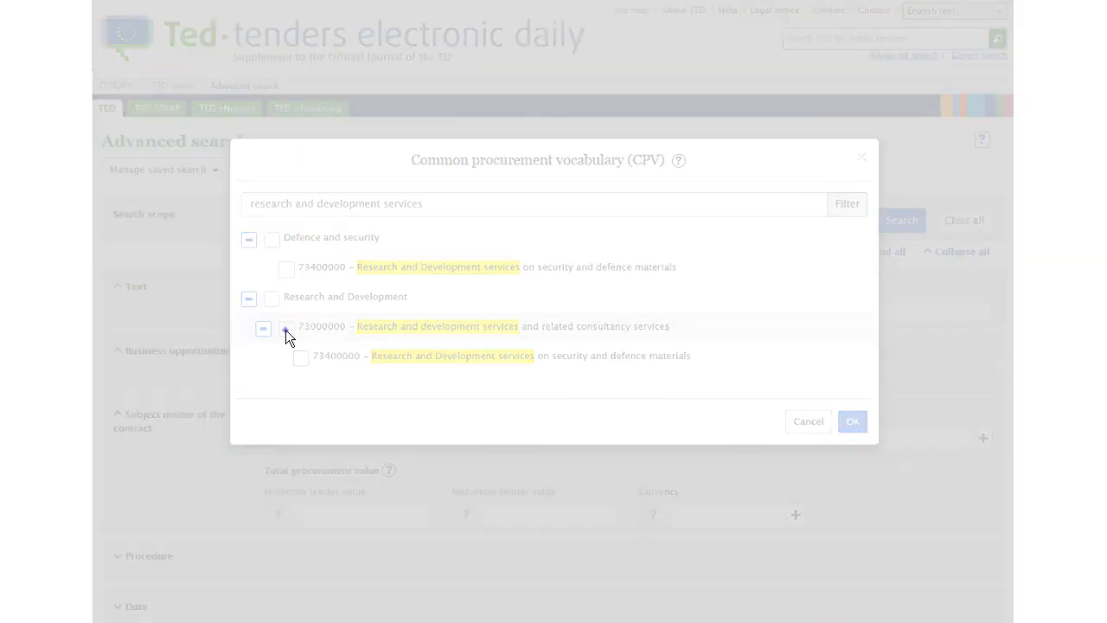
pyautogui.click(285, 329)
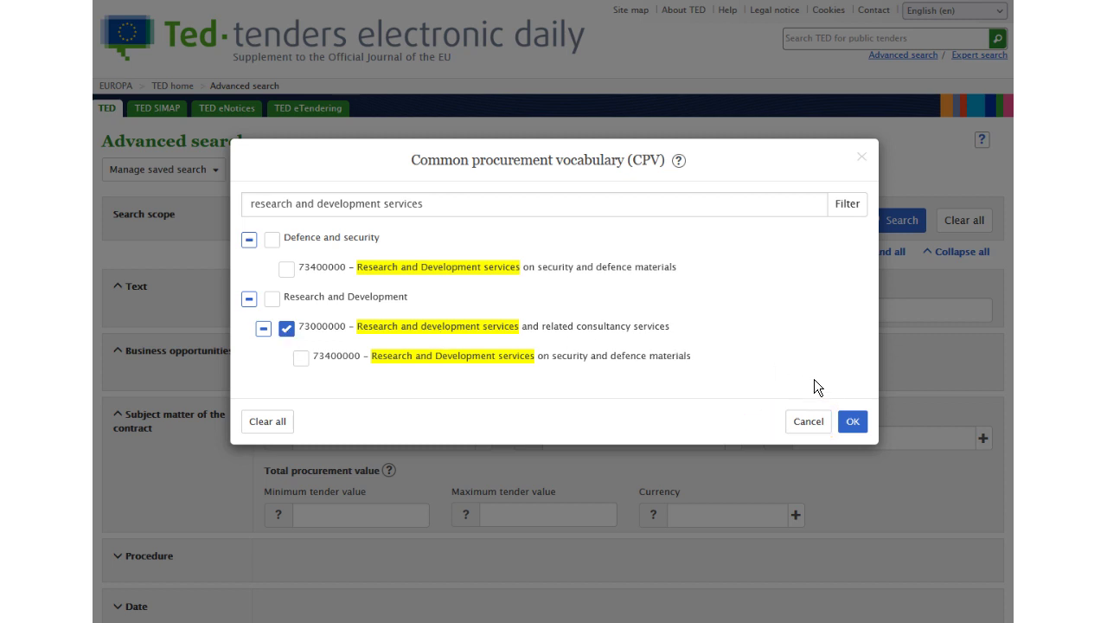
pyautogui.click(850, 419)
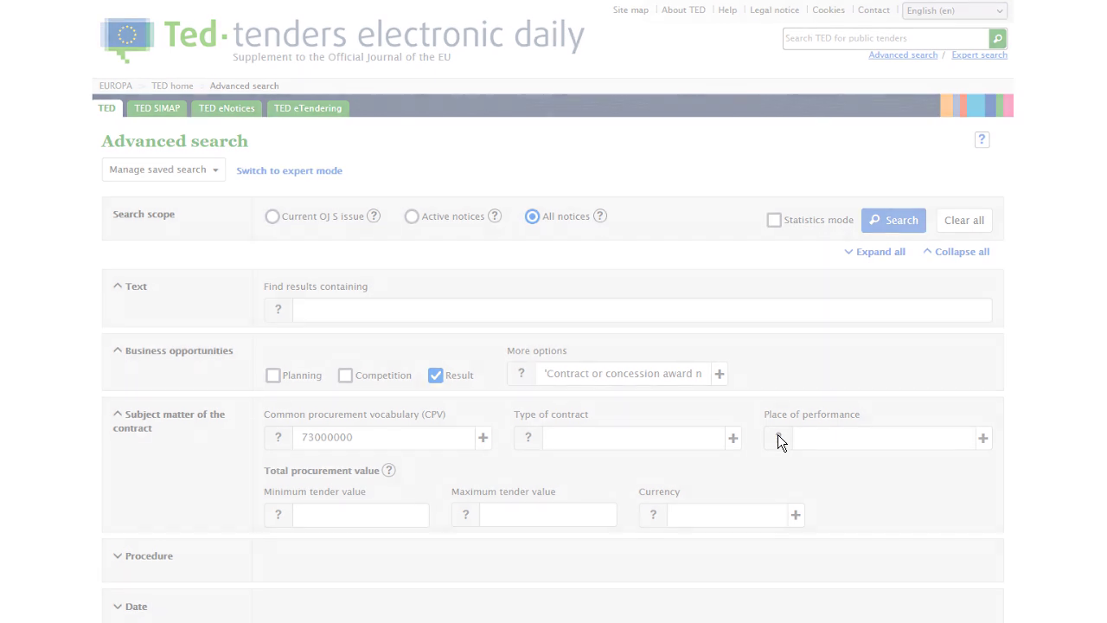
# Step: Set the place of performance to TUR and the minimum tender value to 150000 with EUR as the currency
pyautogui.moveTo(776, 433)
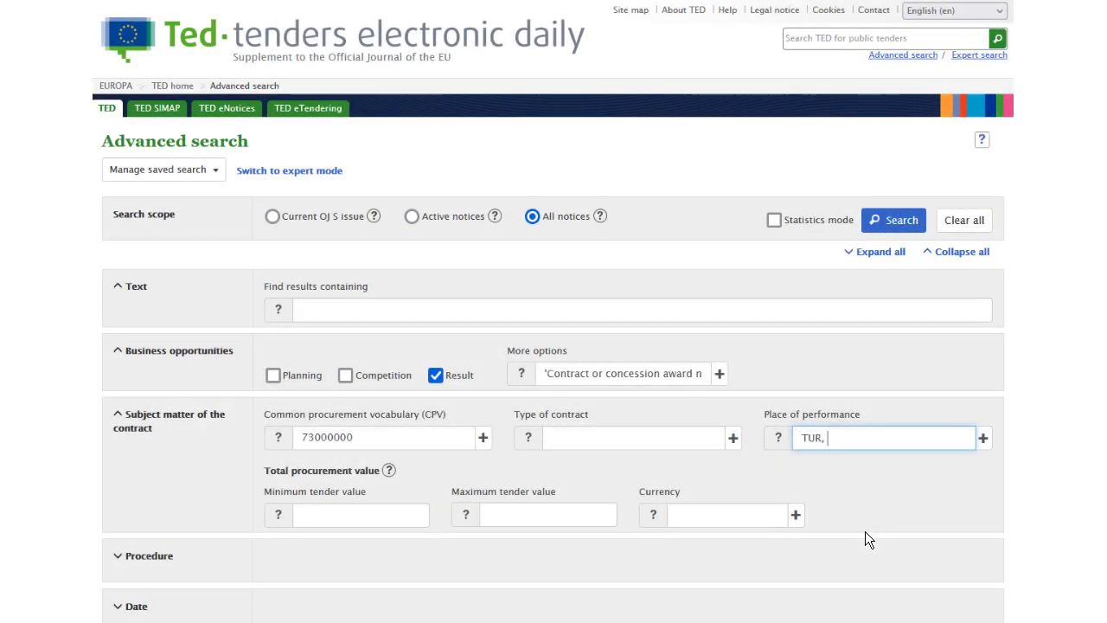
pyautogui.click(297, 517)
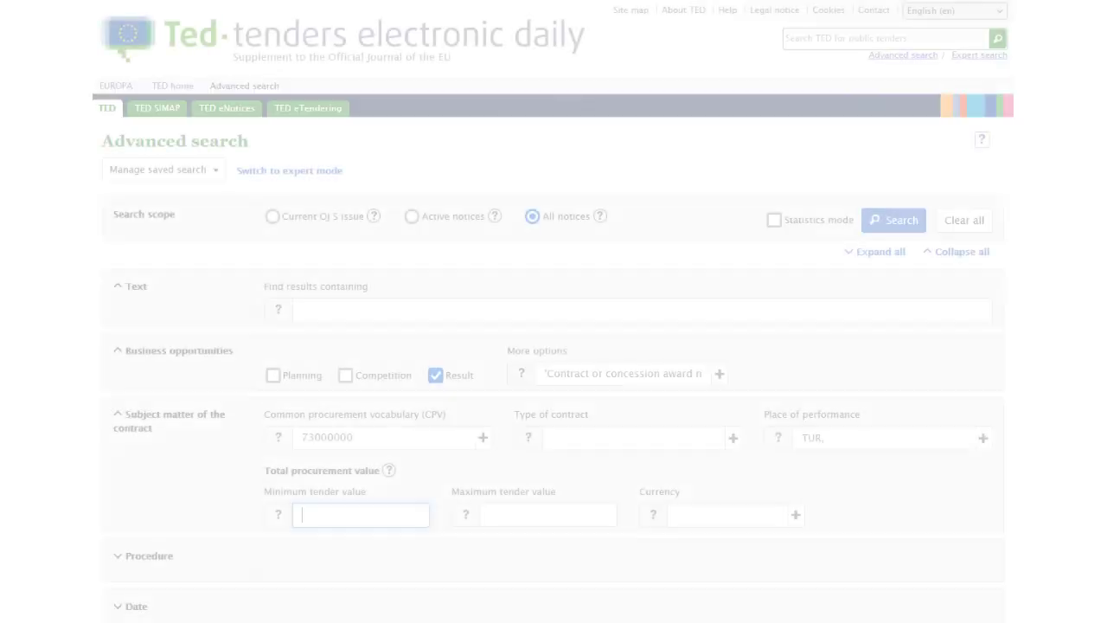
pyautogui.write('150000')
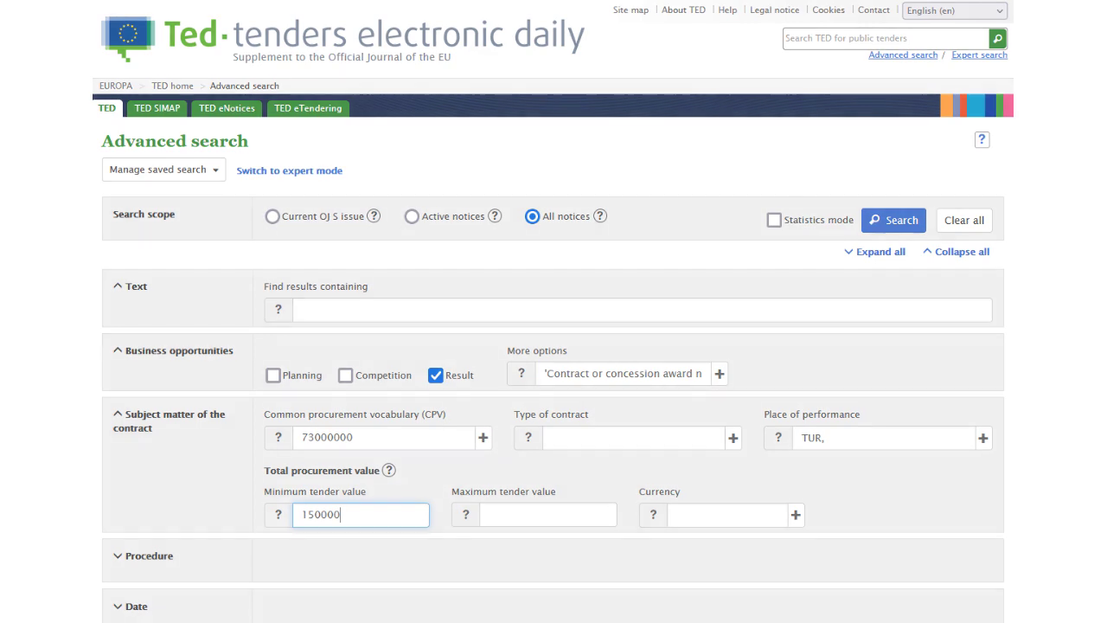
pyautogui.press('Tab')
pyautogui.press('Tab')
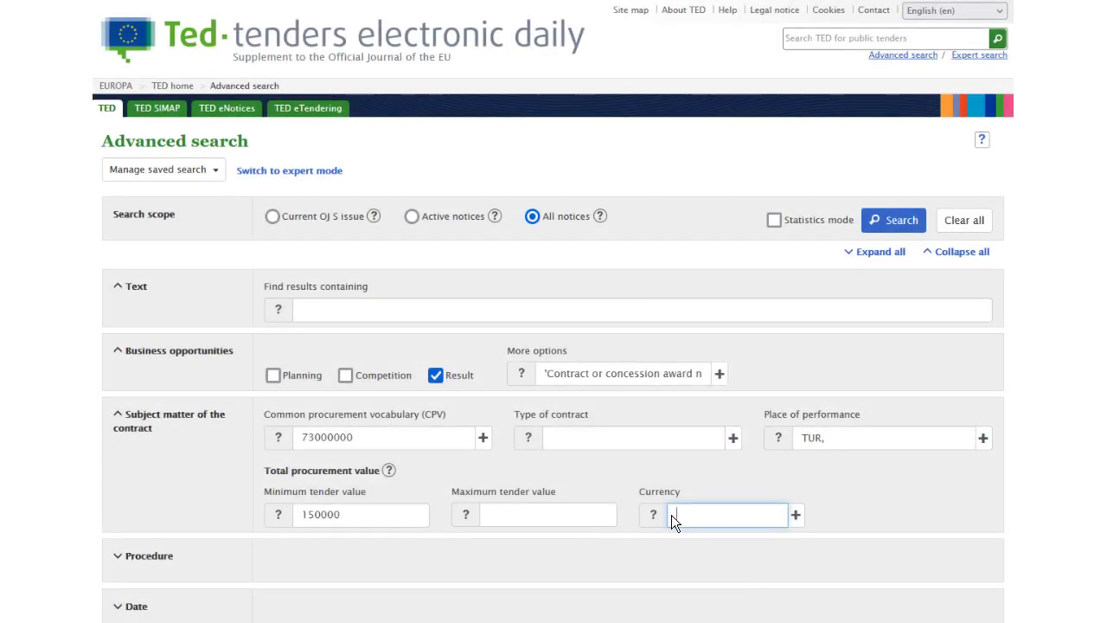
pyautogui.write('eur')
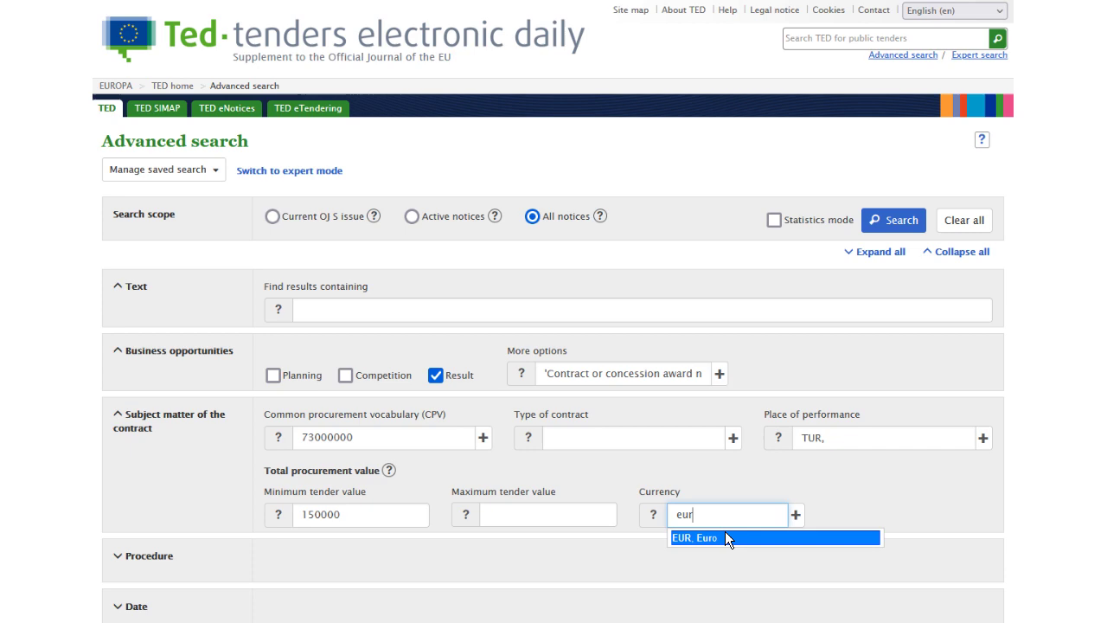
pyautogui.click(726, 538)
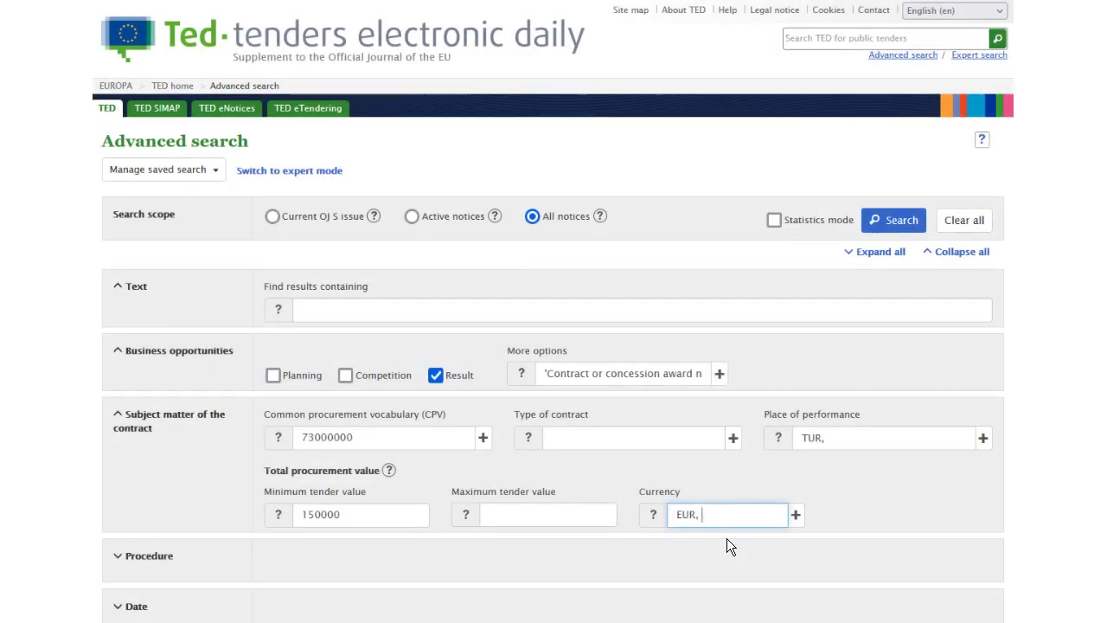
# Step: Restrict the type of procedure to Open and Restricted
pyautogui.click(118, 558)
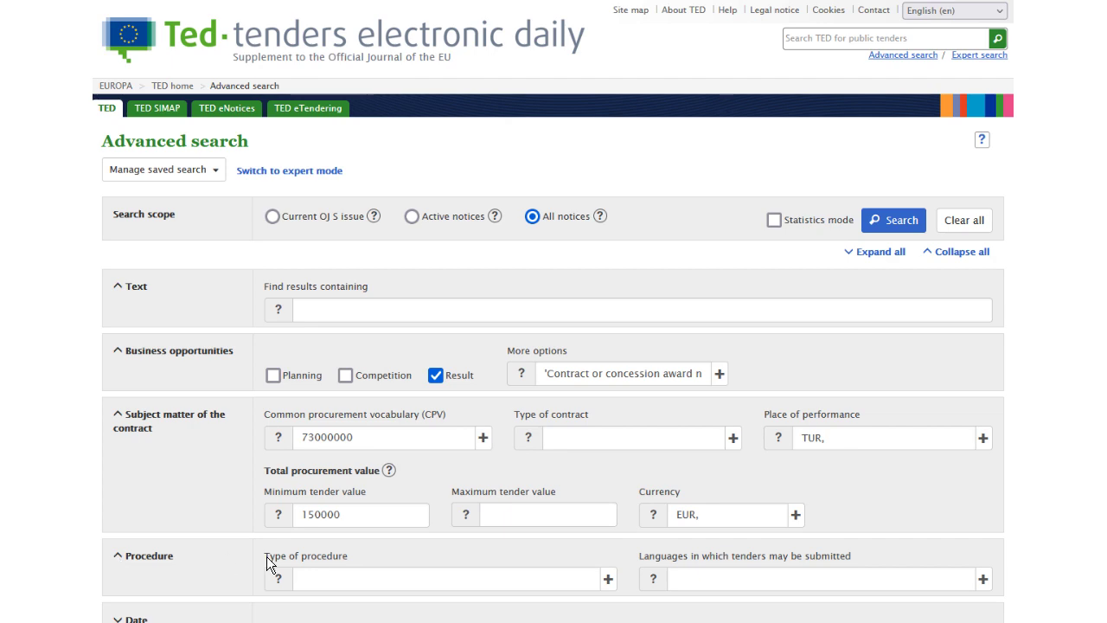
pyautogui.click(608, 579)
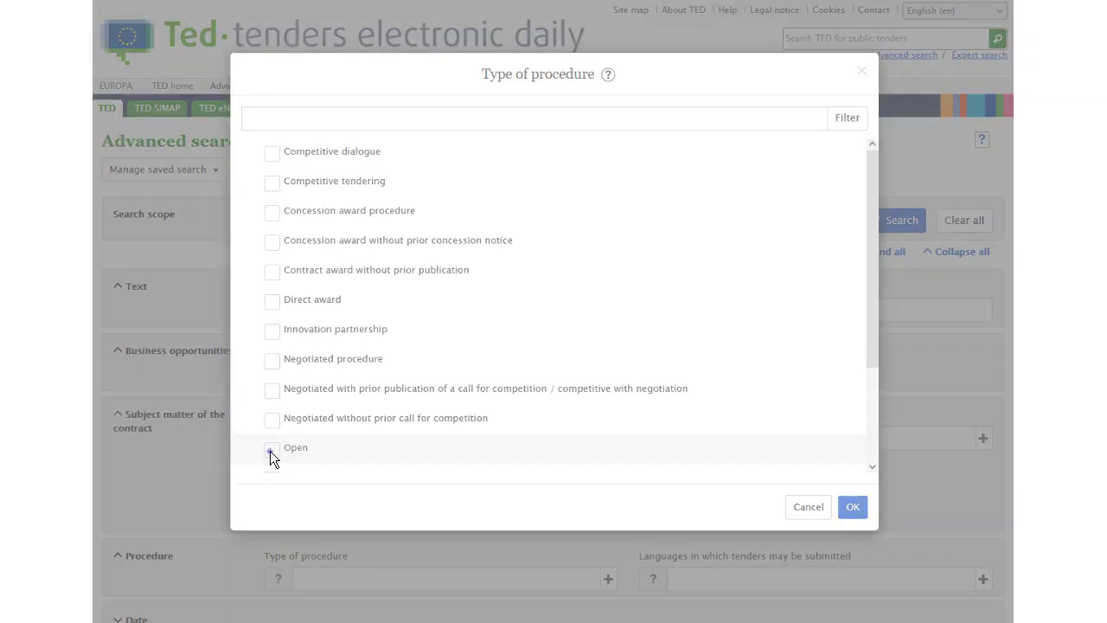
pyautogui.click(271, 449)
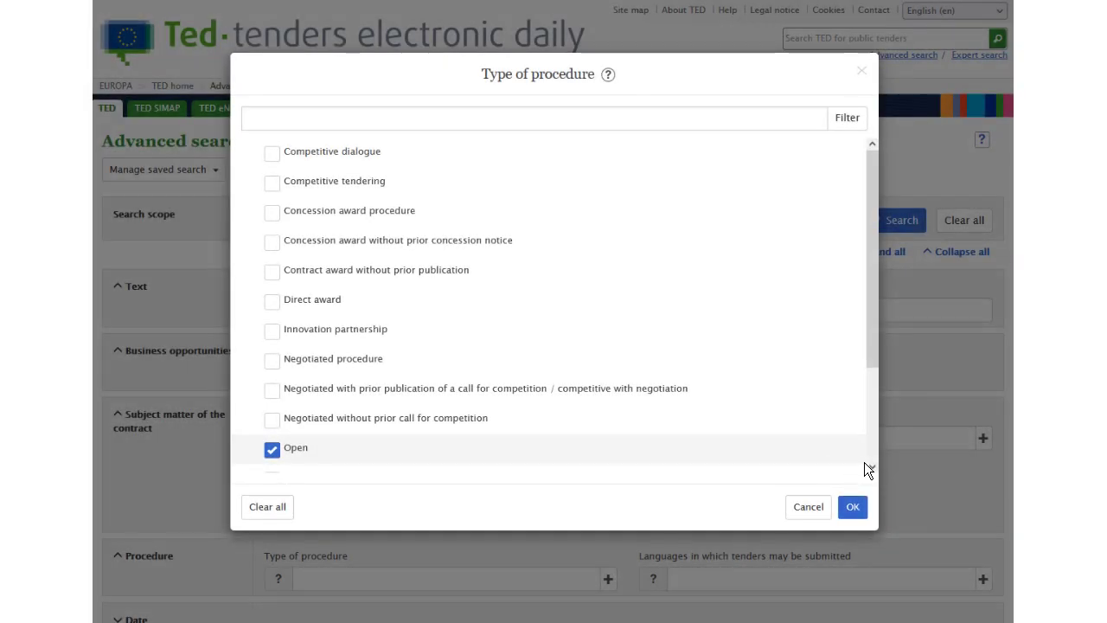
pyautogui.scroll(-3, 873, 465)
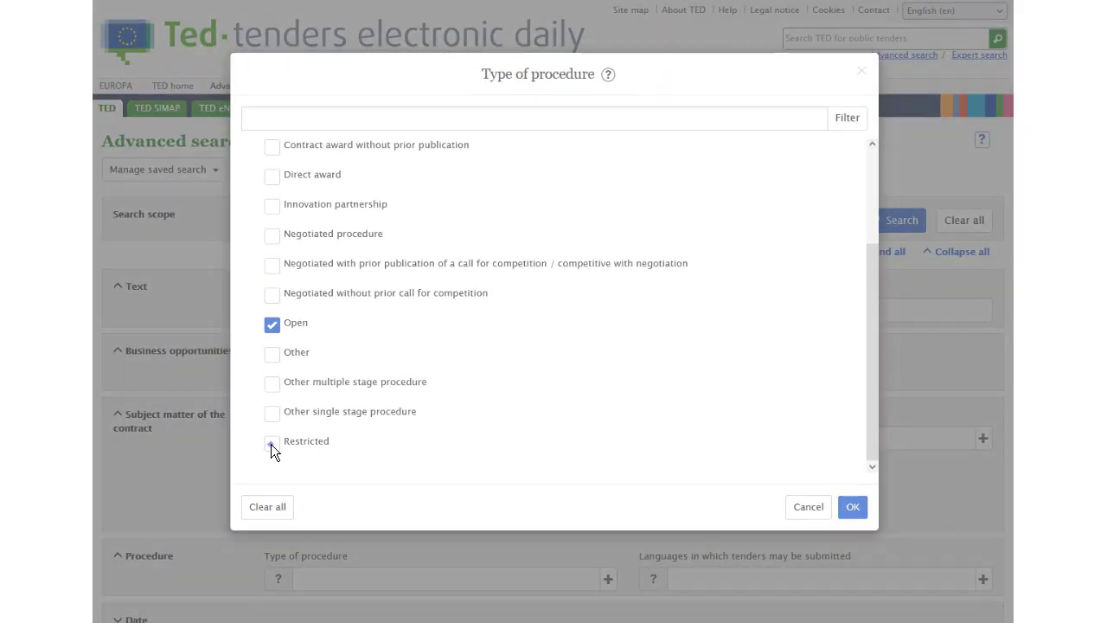
pyautogui.click(271, 444)
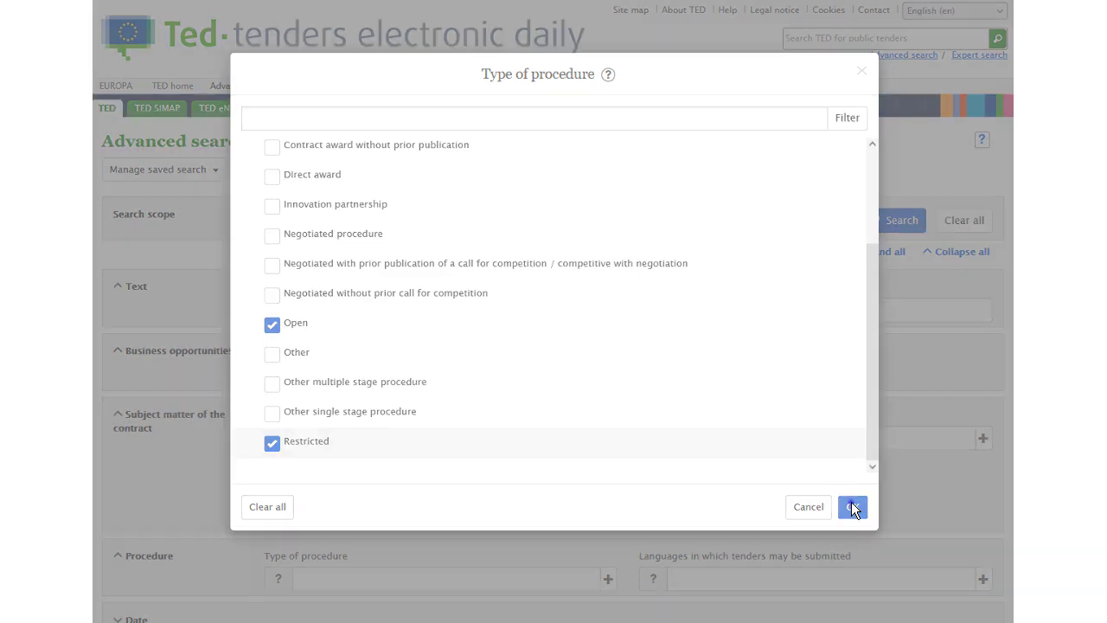
pyautogui.click(852, 504)
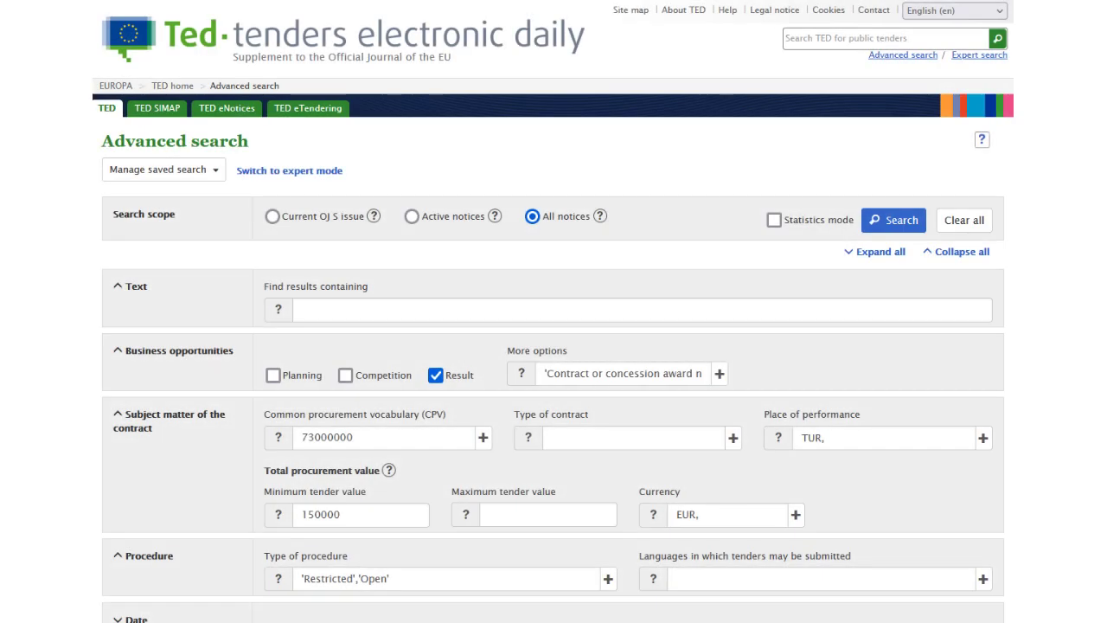
# Step: Set the publication date range from 01/01/2020 to 07/12/2022
pyautogui.scroll(-3, 852, 502)
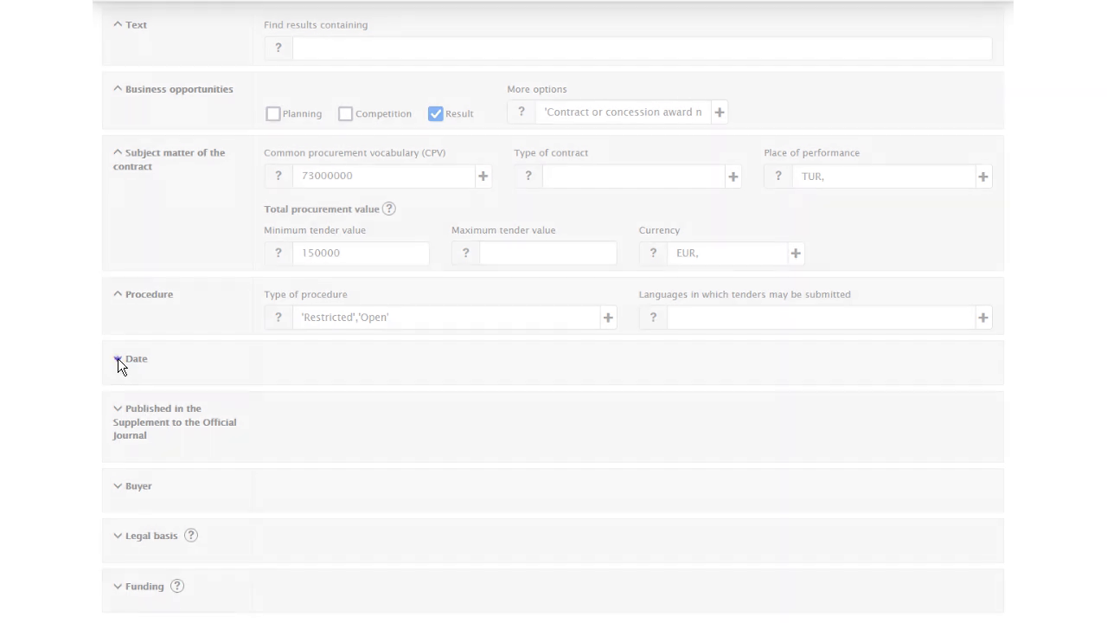
pyautogui.click(118, 358)
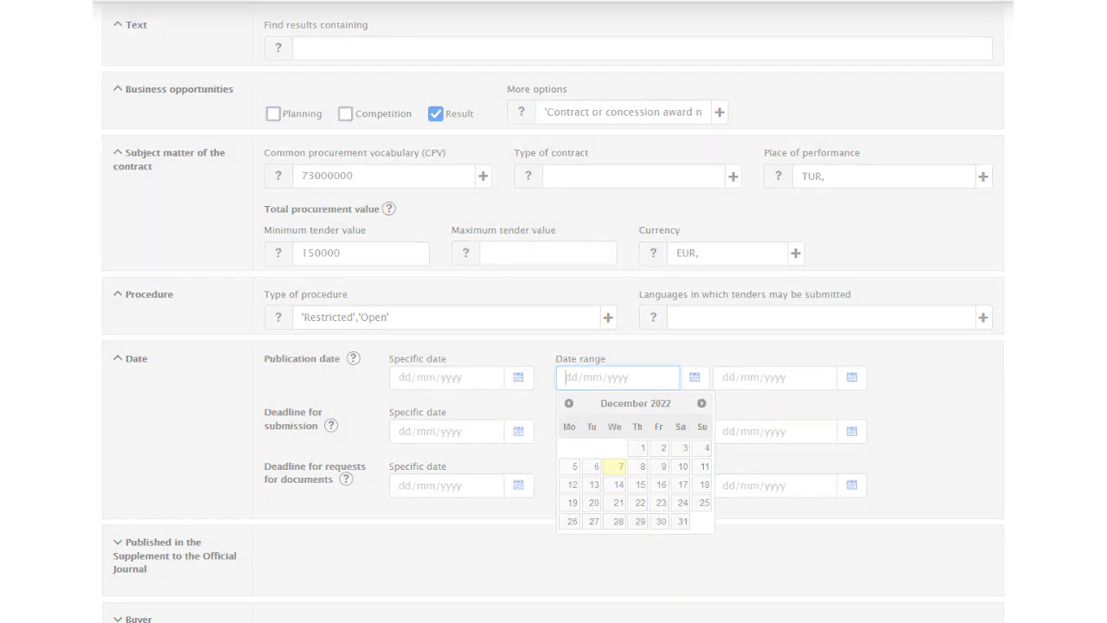
pyautogui.write('01/01/2020')
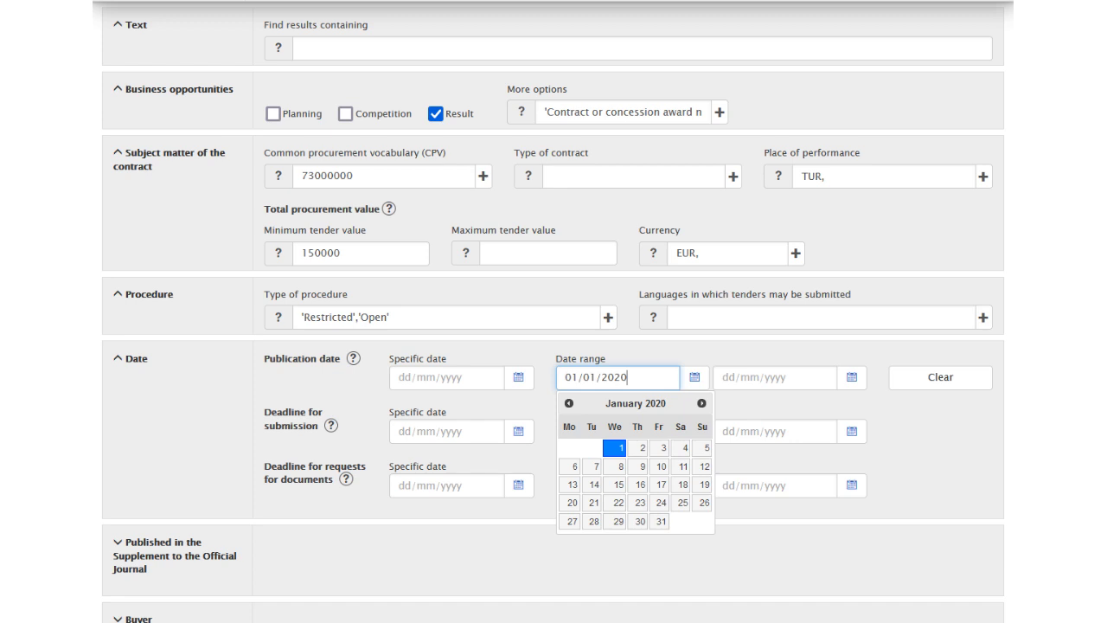
pyautogui.click(774, 377)
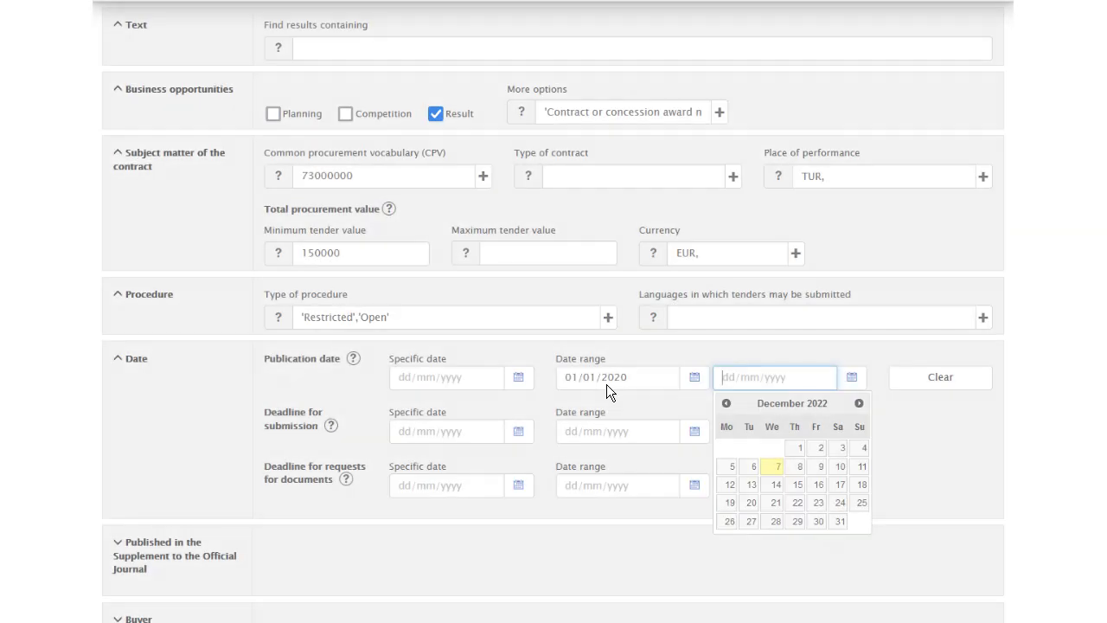
pyautogui.click(774, 466)
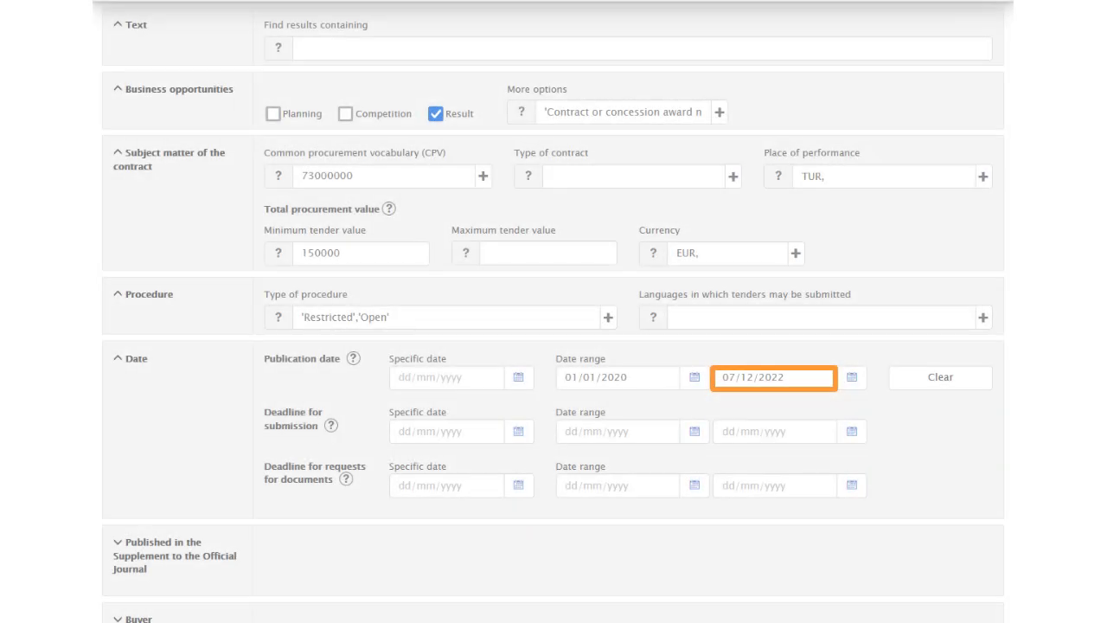
# Step: Set the type of buyer to Central government authority in the Buyer criteria
pyautogui.scroll(-3, 334, 450)
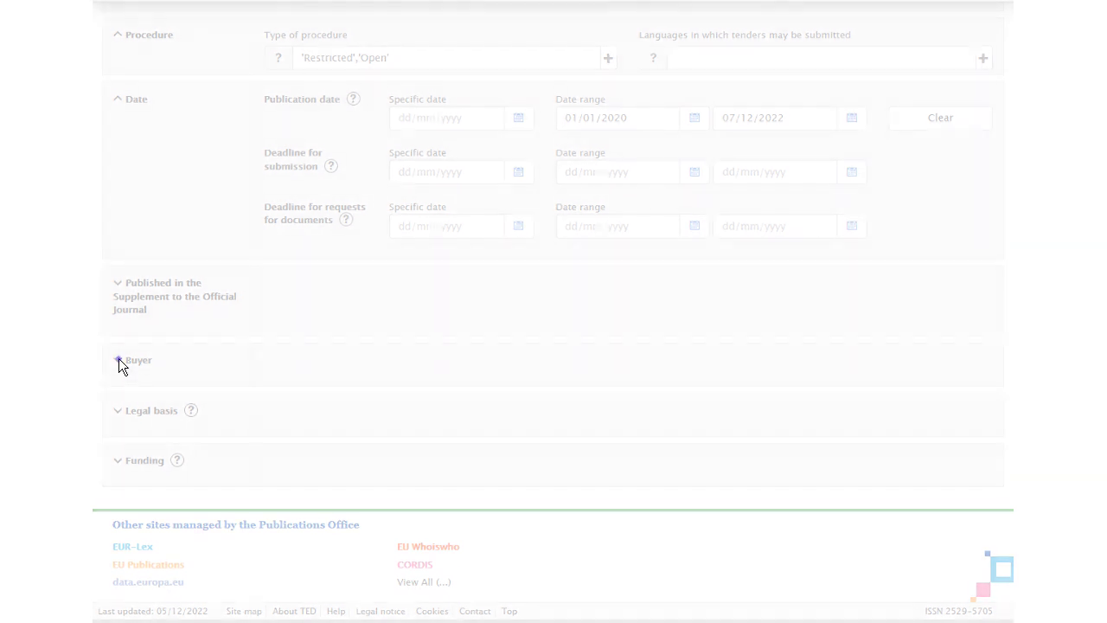
pyautogui.click(119, 358)
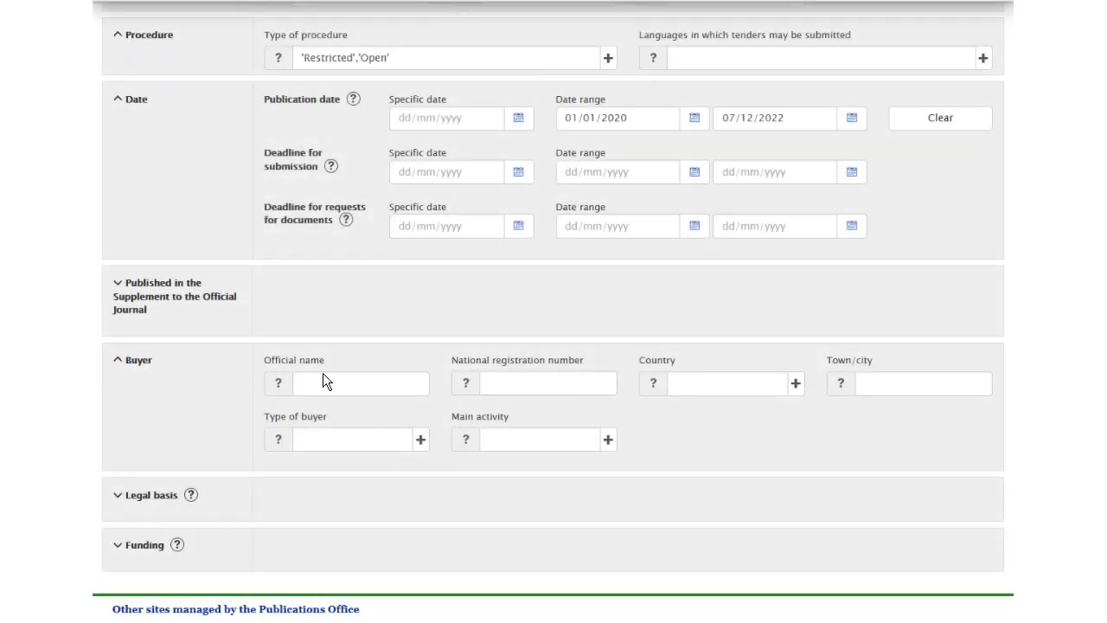
pyautogui.click(420, 439)
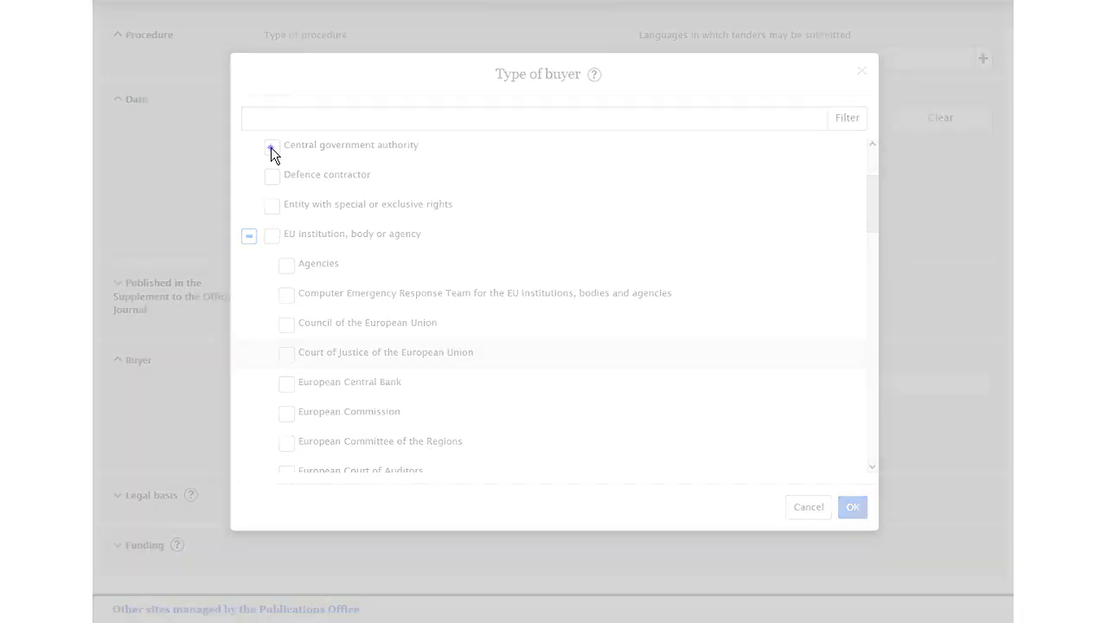
pyautogui.click(271, 147)
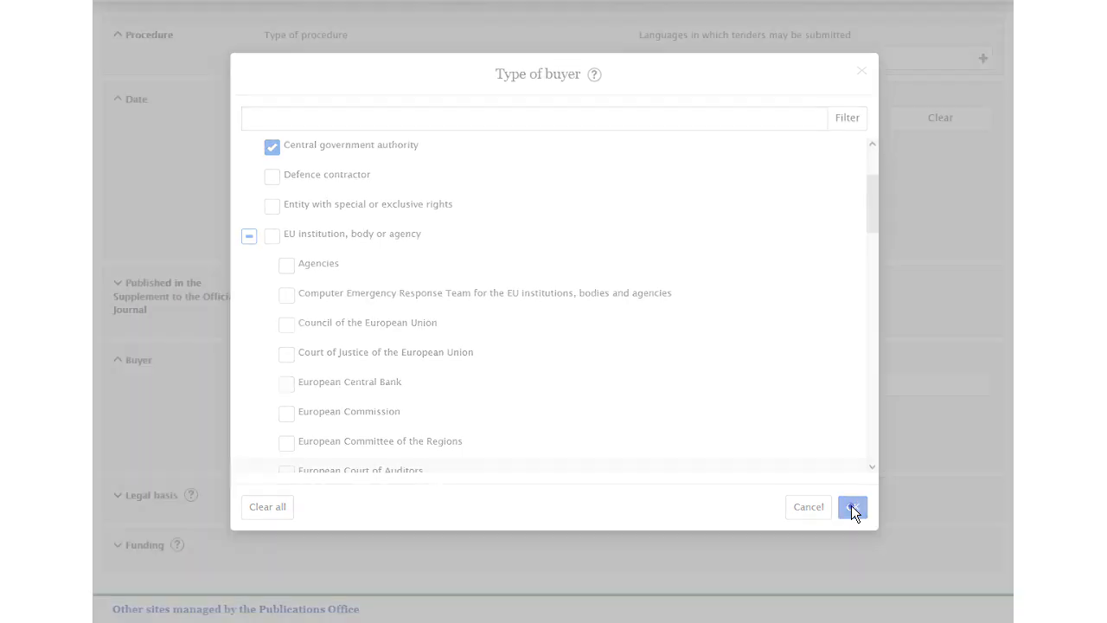
pyautogui.click(852, 506)
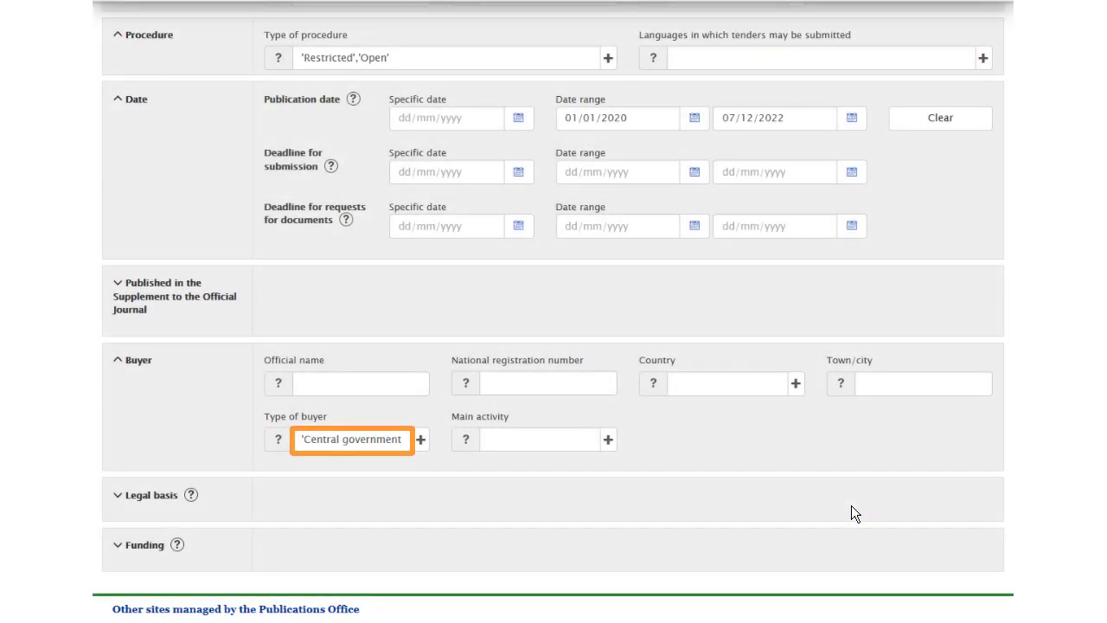
# Step: Limit the funding to External aid programmes and run the search
pyautogui.click(119, 545)
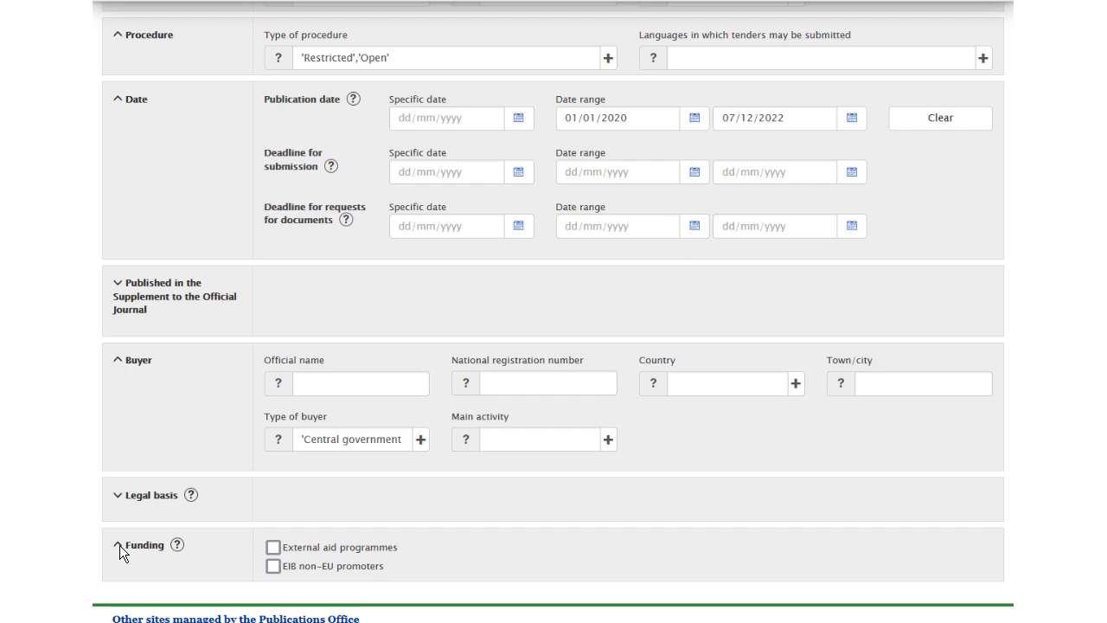
pyautogui.click(272, 549)
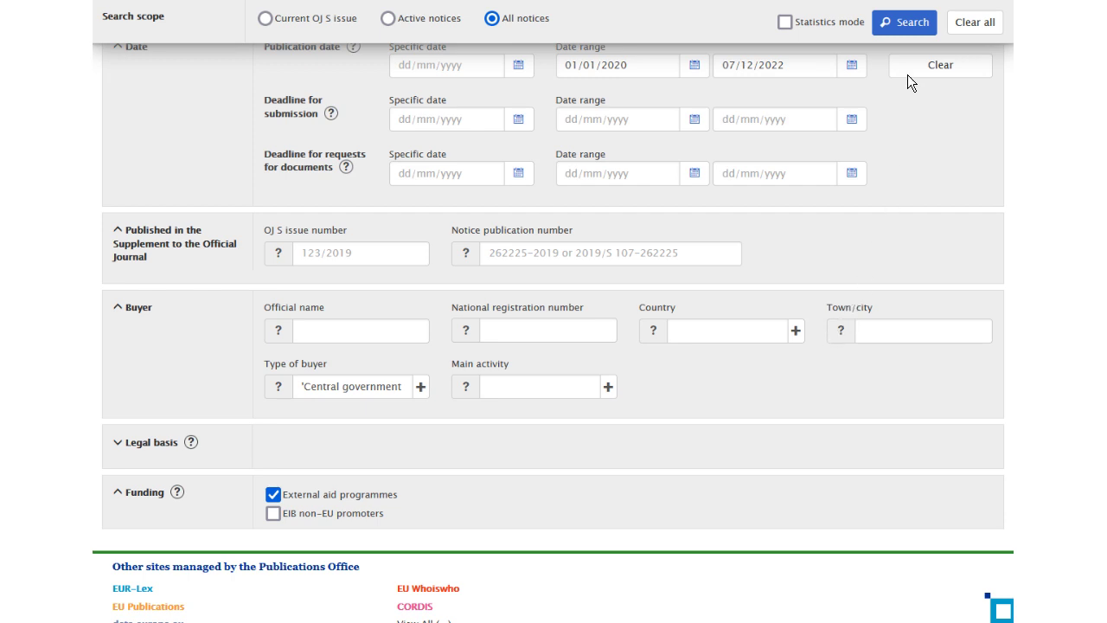
pyautogui.click(909, 23)
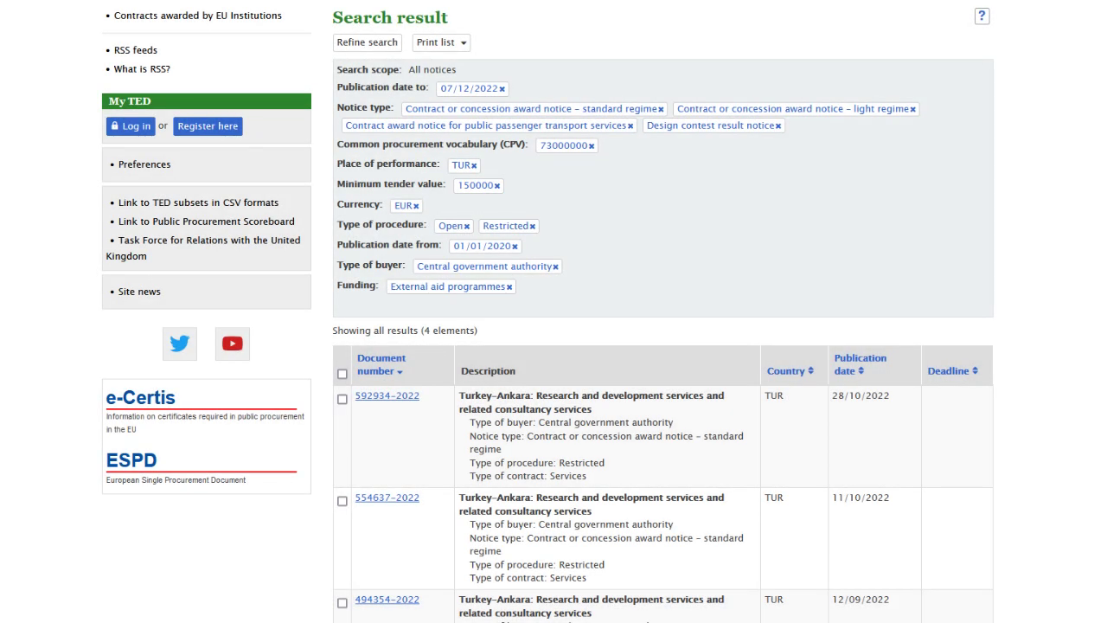